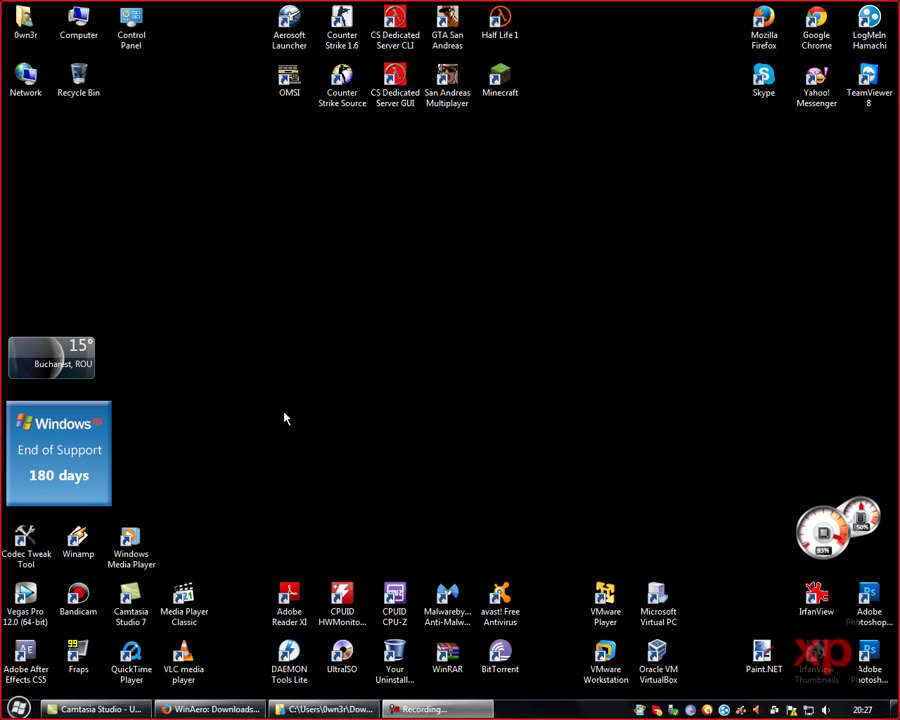
Open the desktop's personalization settings, look through the installed themes to the end of the Basic and High Contrast group, and close the window
right_click(279, 302)
click(344, 522)
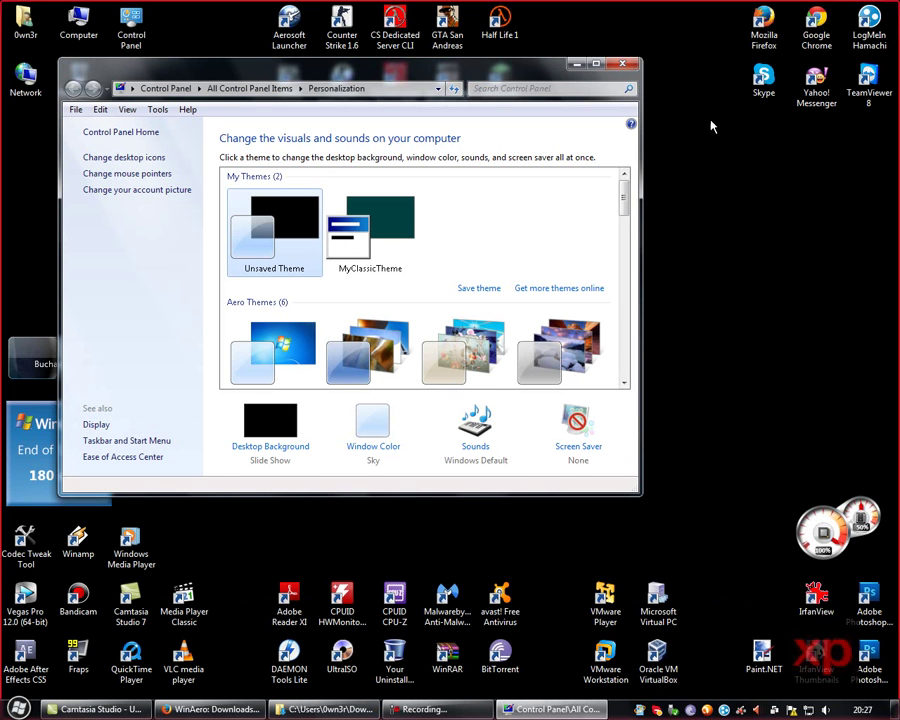
drag(628, 207, 626, 300)
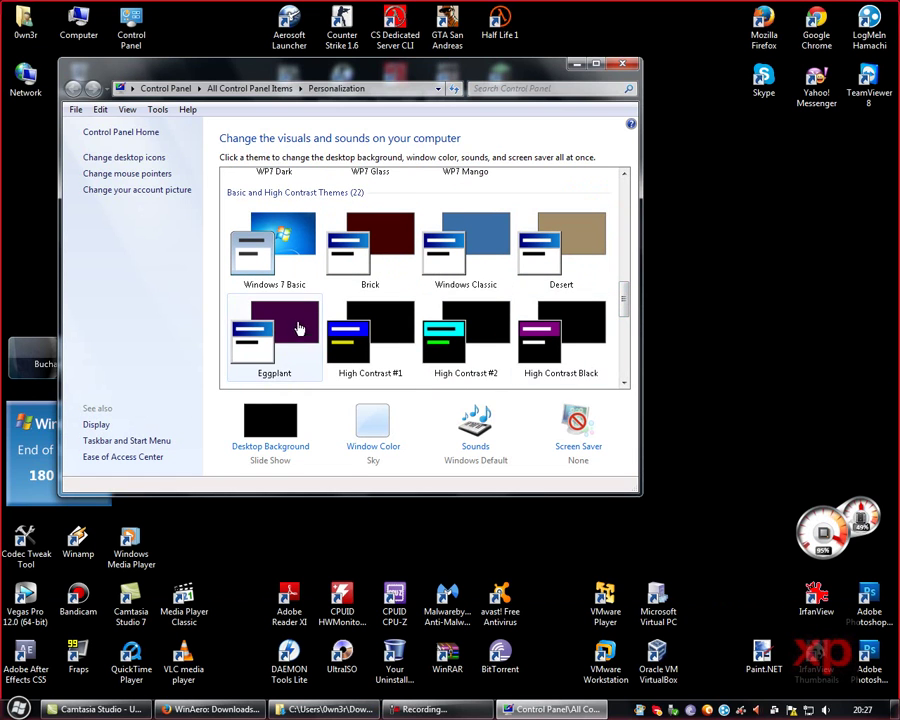
drag(624, 298, 625, 358)
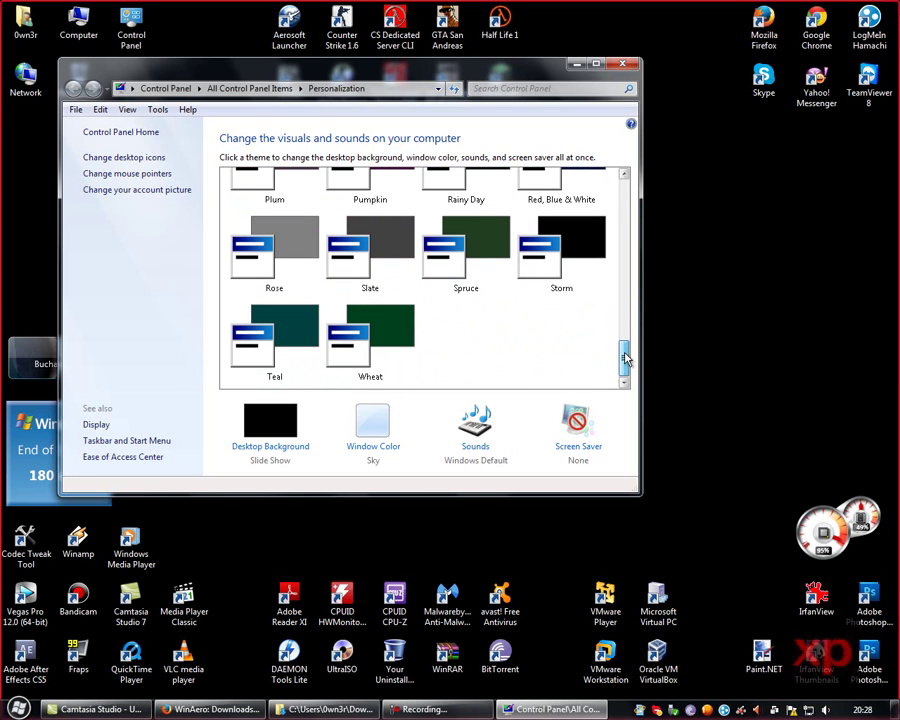
click(624, 66)
Switch to Firefox and request the download of Colorful classic themes for Windows 7 from the WinAero page
click(222, 709)
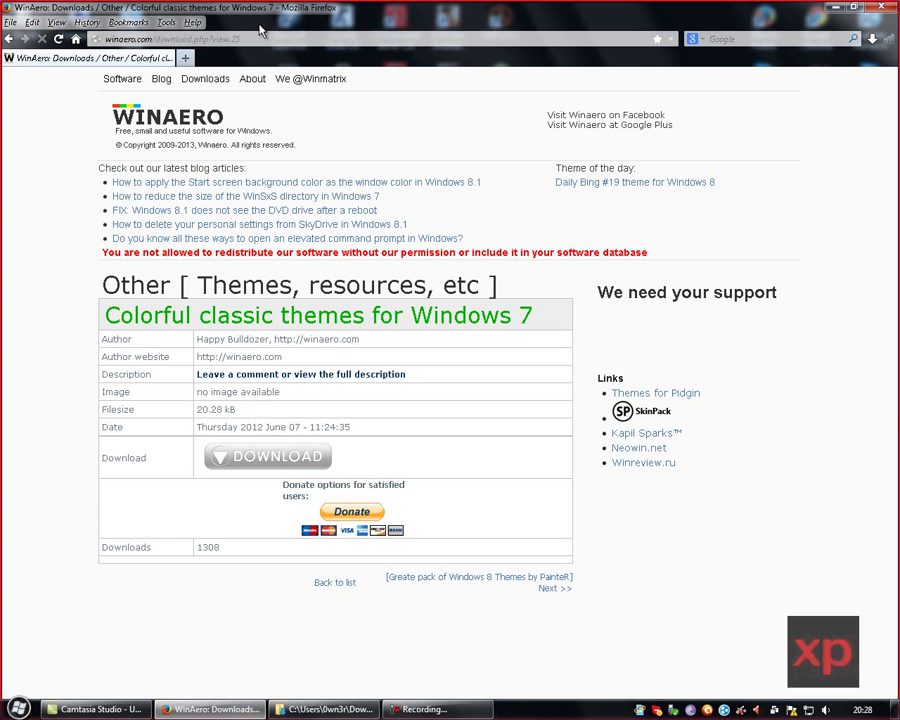
click(278, 458)
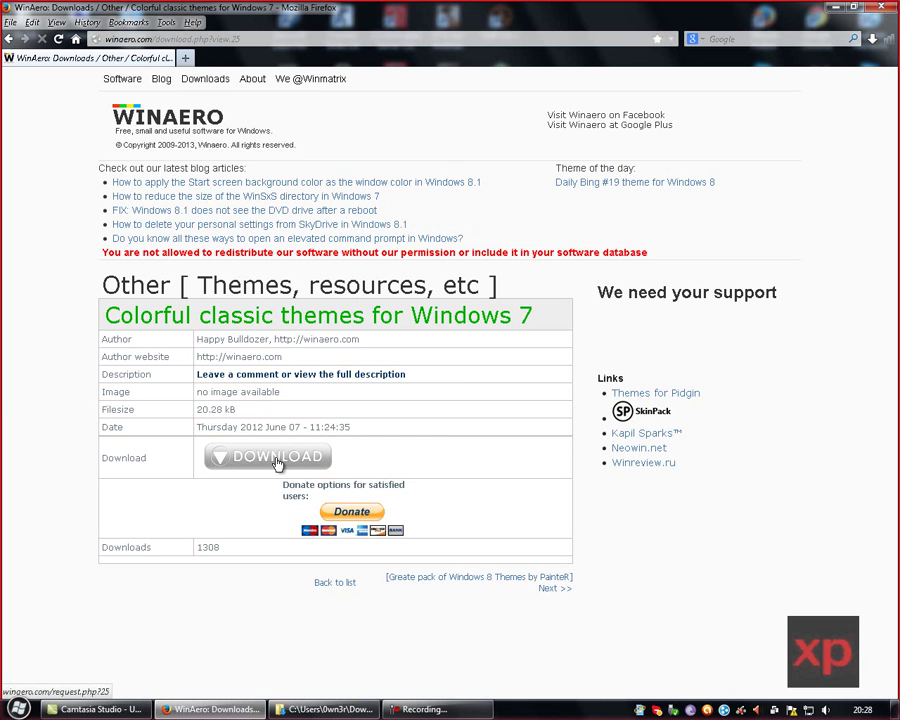
Open classccolorsthemes.zip from the Downloads folder in WinRAR and dock the archive window to the right half of the desktop
click(322, 709)
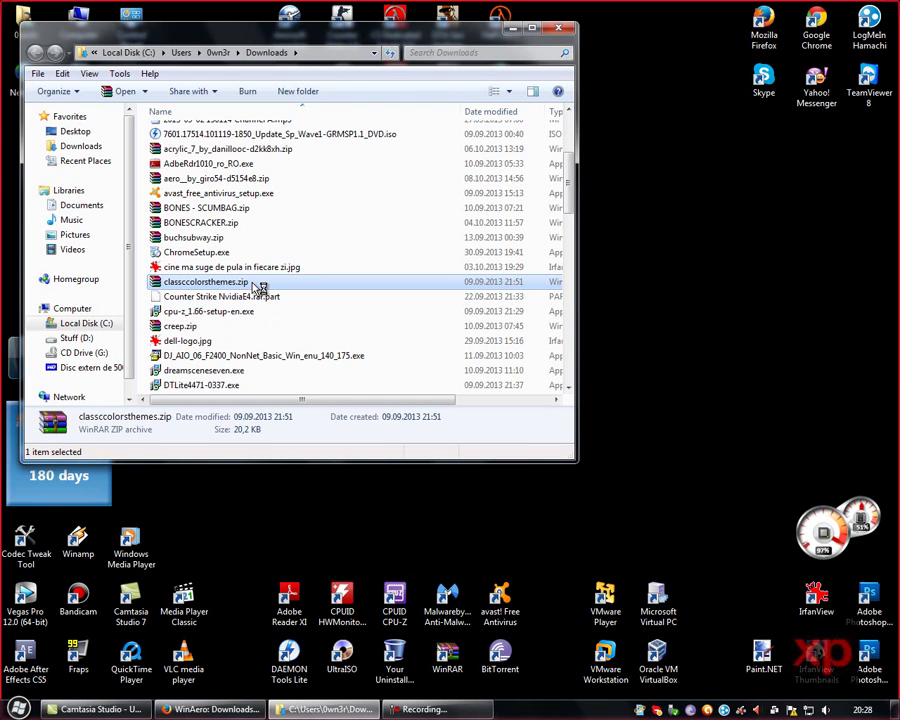
double_click(258, 287)
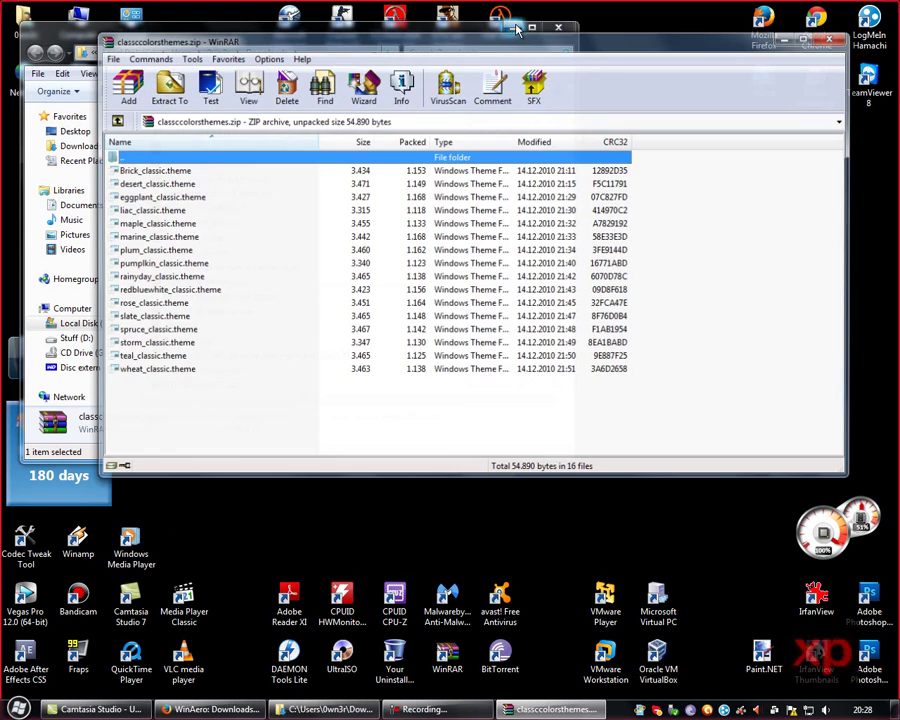
key(super+Right)
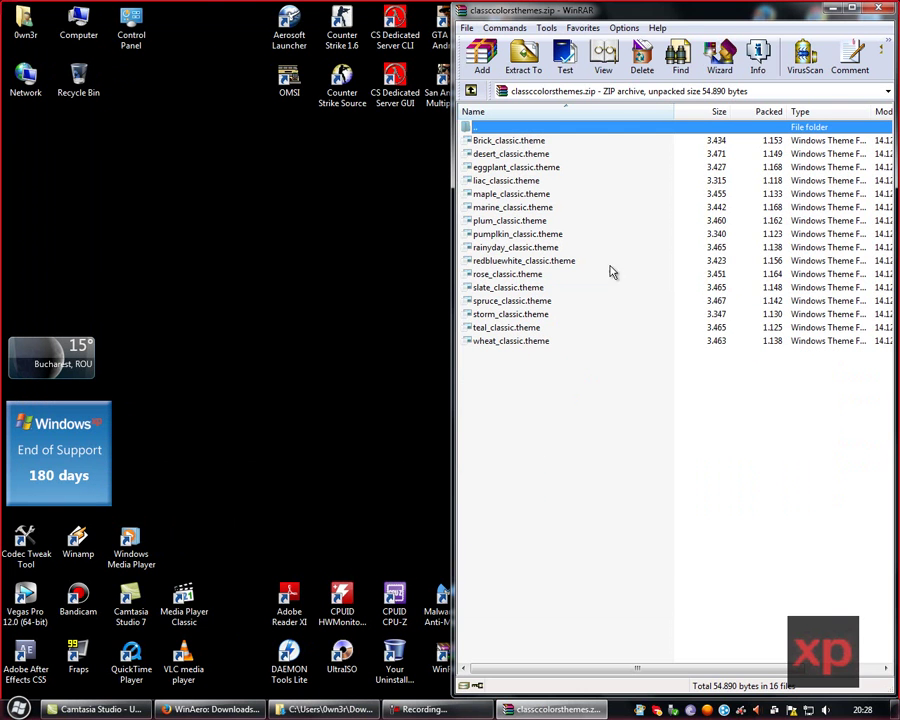
drag(566, 397, 532, 400)
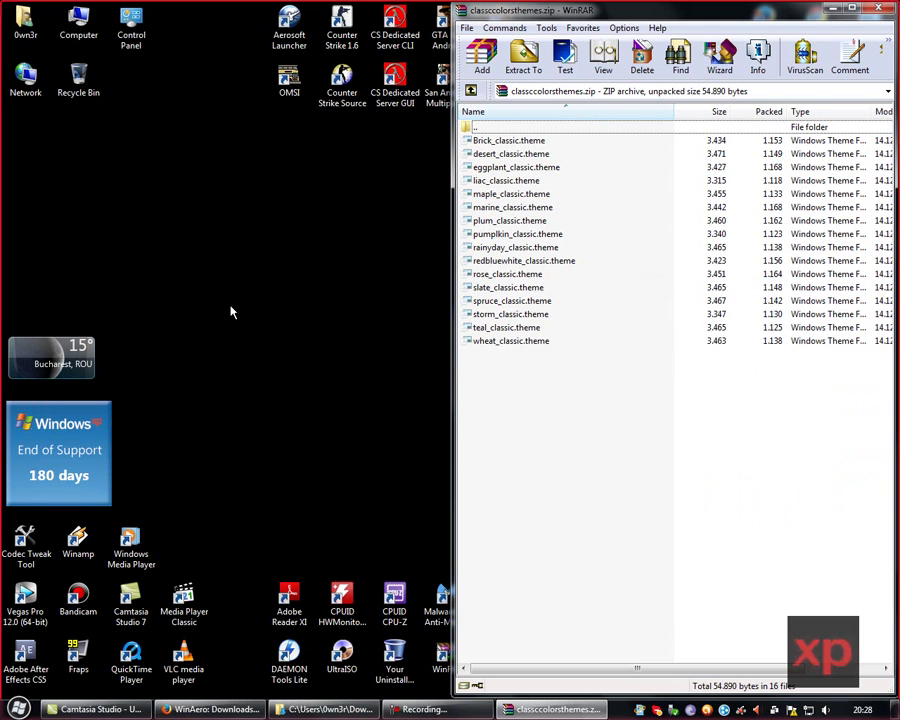
In a new Explorer window, open the folder C:\Windows\Resources\Ease of Access Themes
double_click(82, 28)
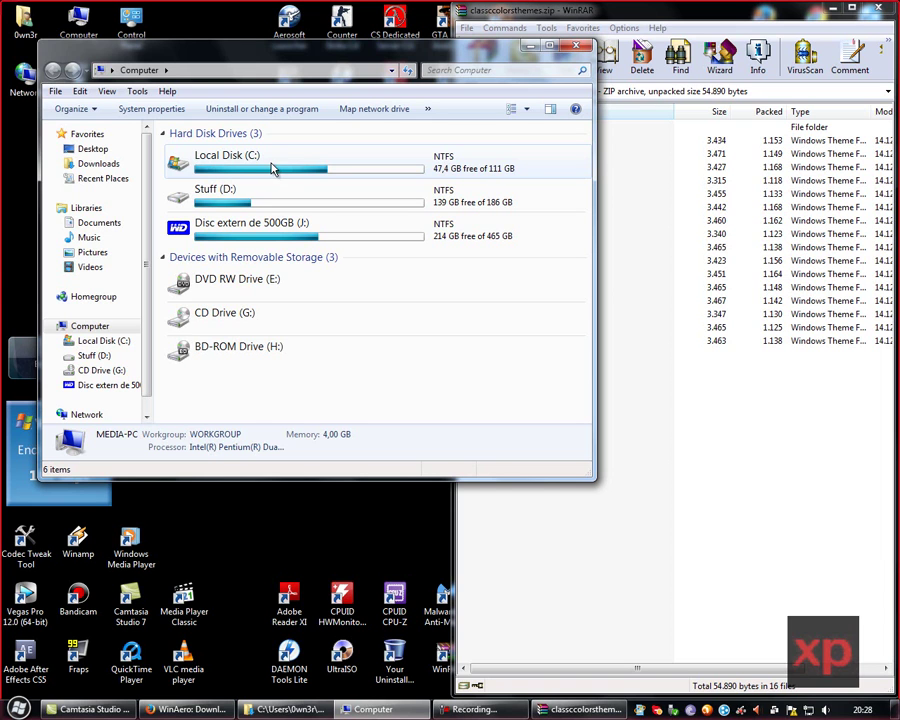
double_click(254, 168)
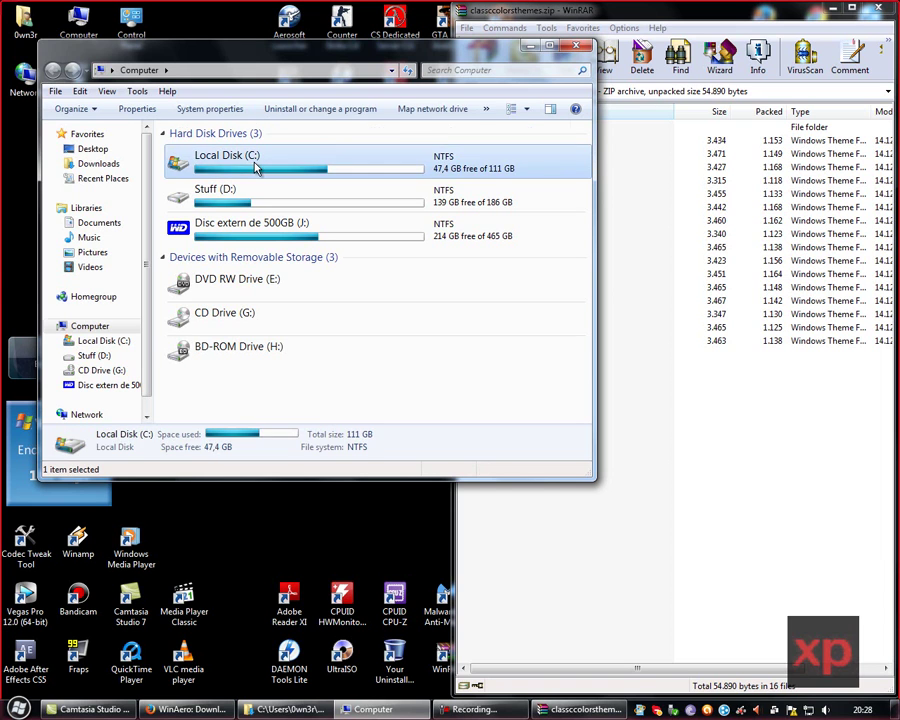
double_click(198, 284)
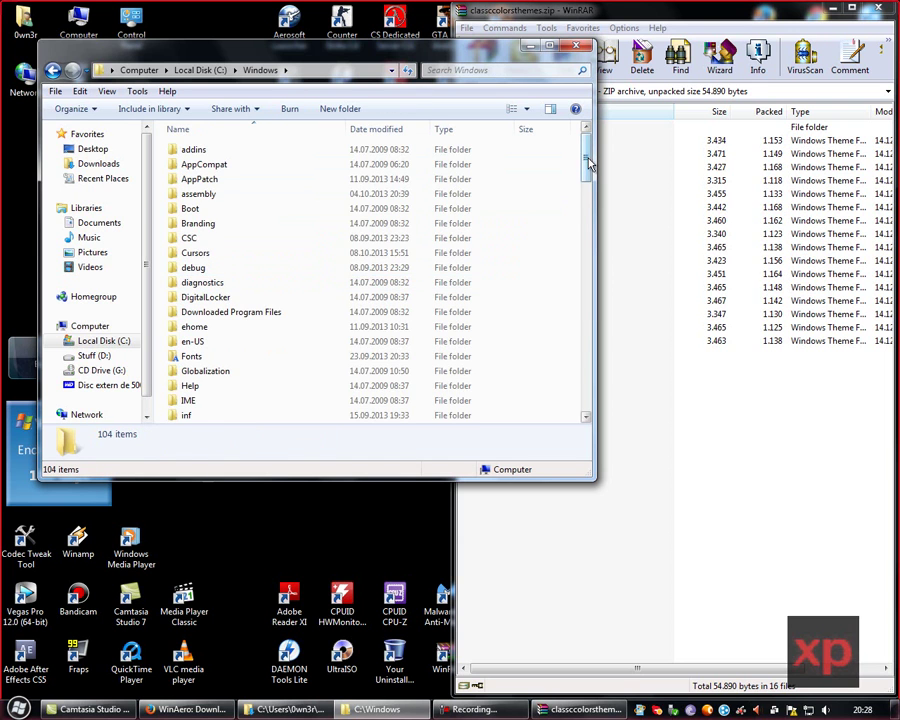
drag(586, 165, 586, 245)
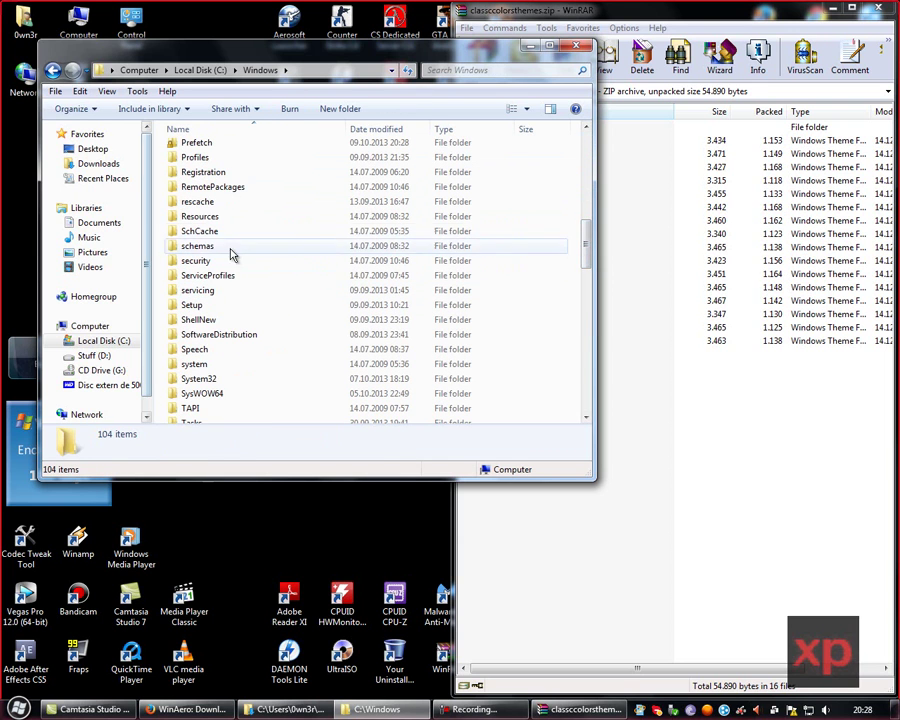
double_click(207, 216)
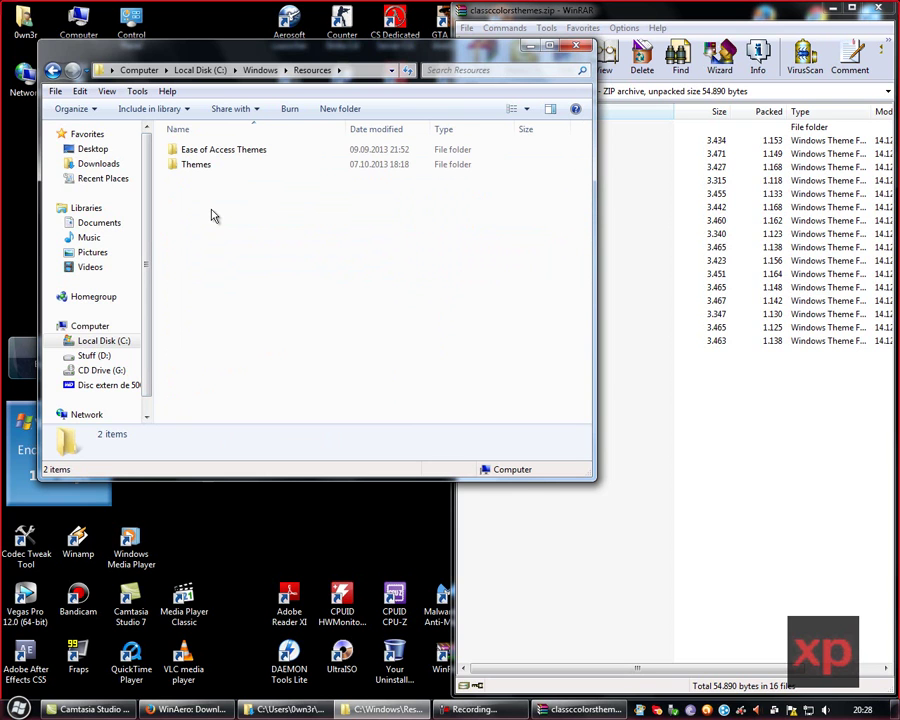
click(730, 406)
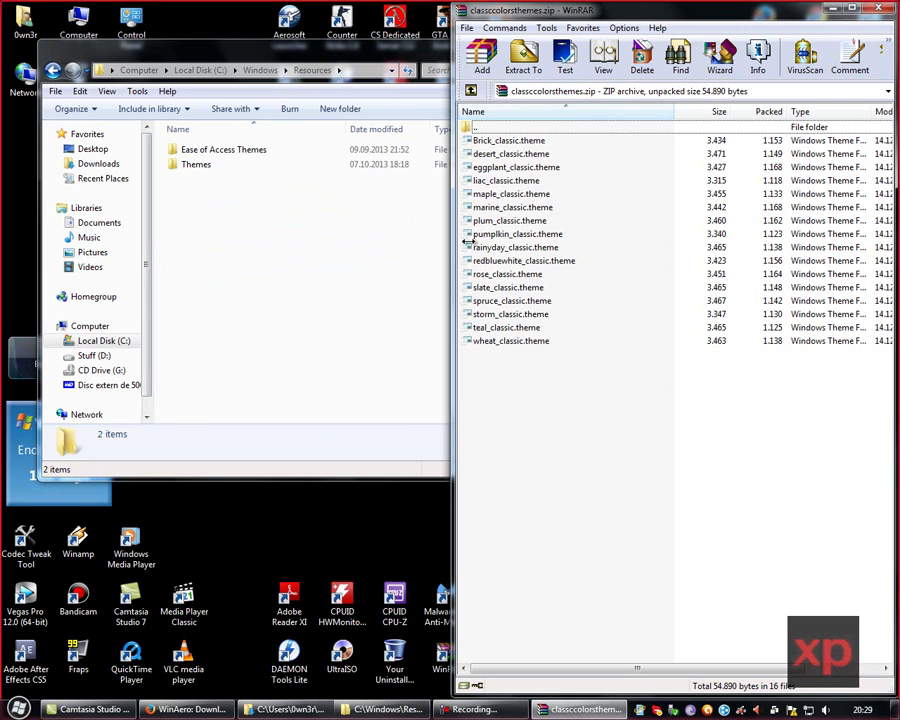
click(187, 188)
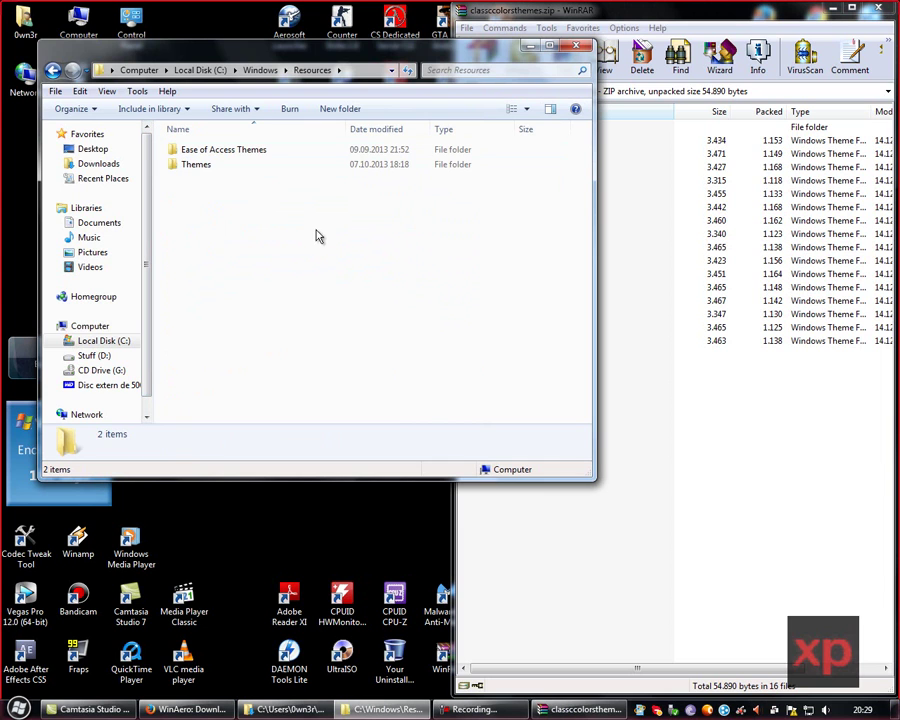
click(186, 154)
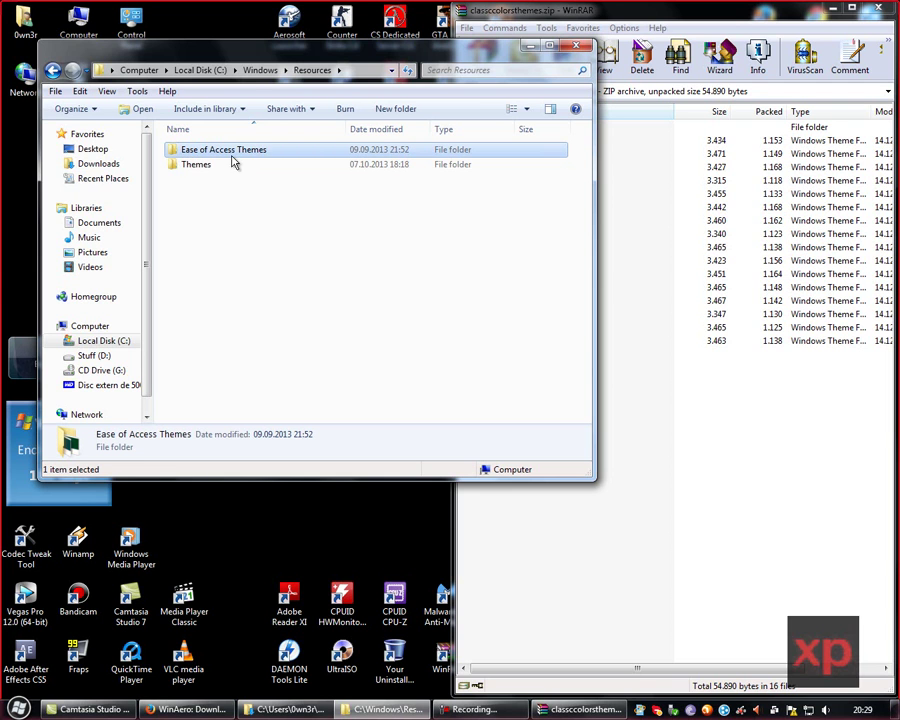
double_click(278, 156)
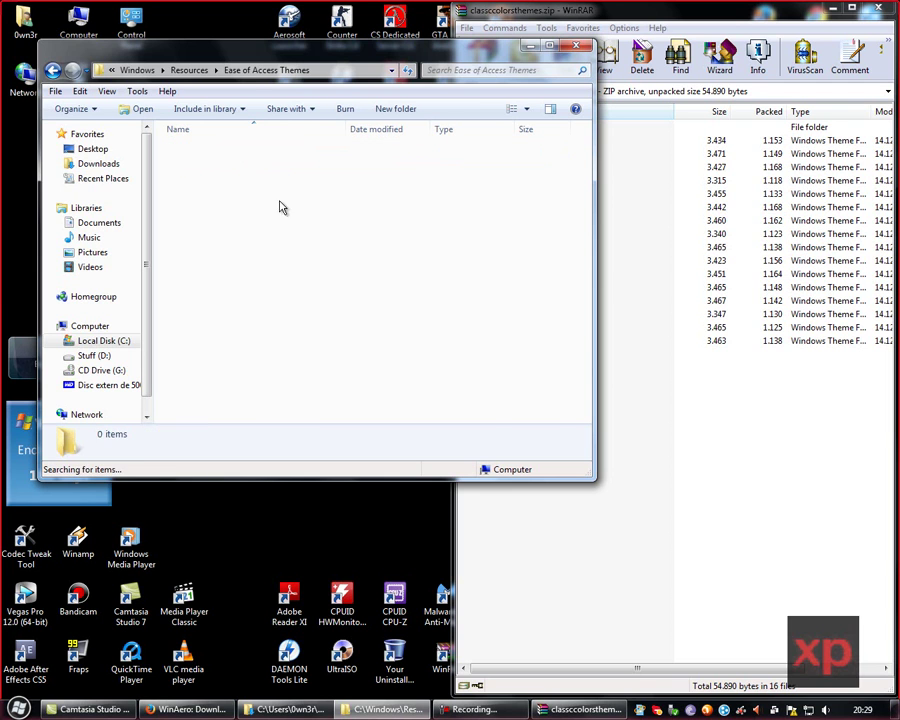
Place the Ease of Access Themes folder beside the archive and compare its theme files with the archive's
scroll(592, 185, down, 1)
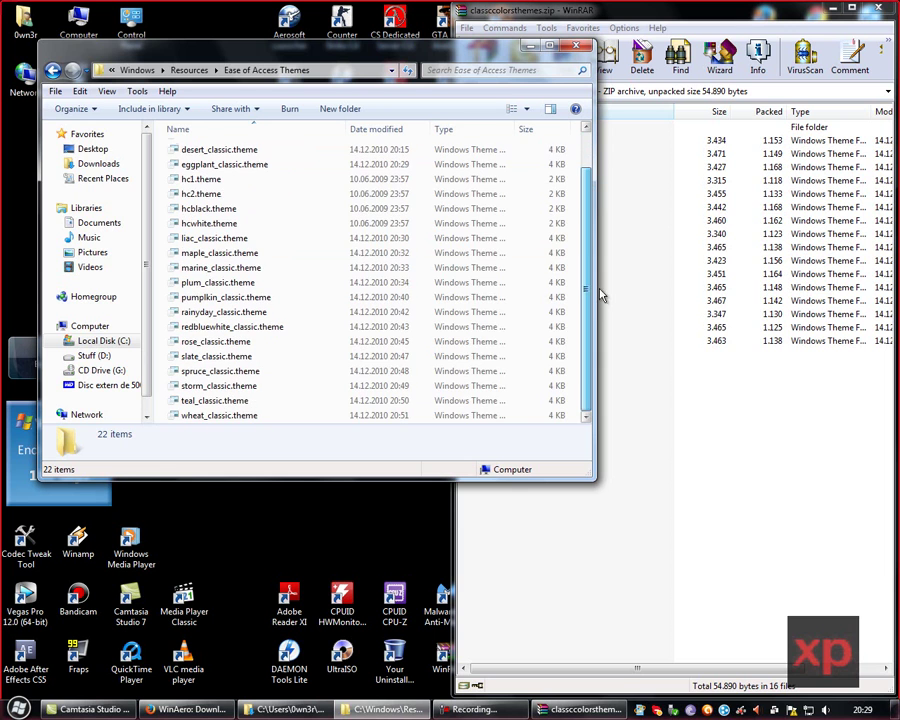
scroll(590, 300, up, 1)
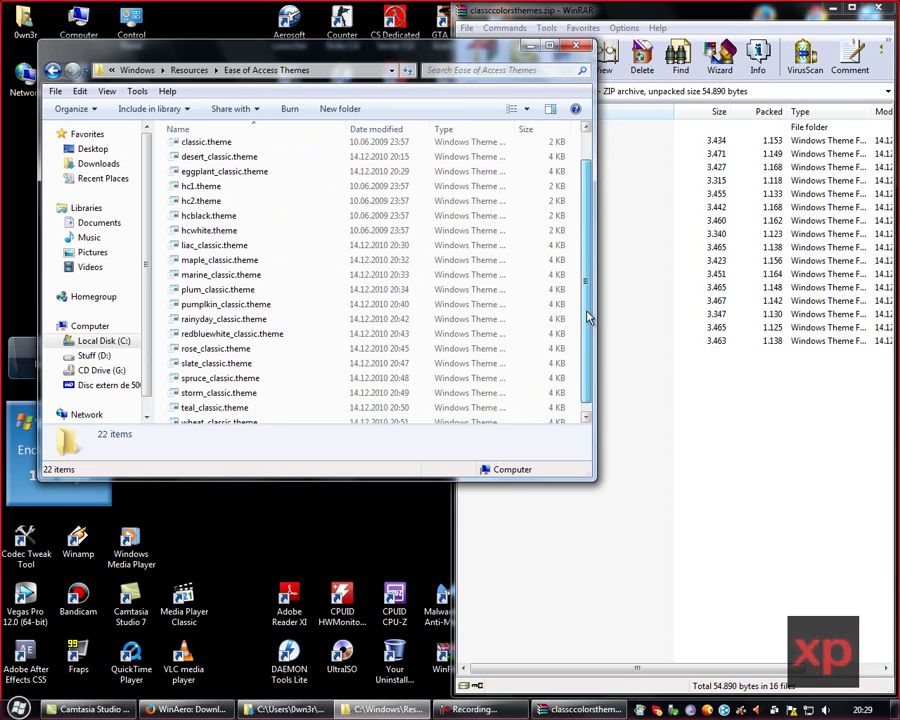
drag(310, 48, 0, 52)
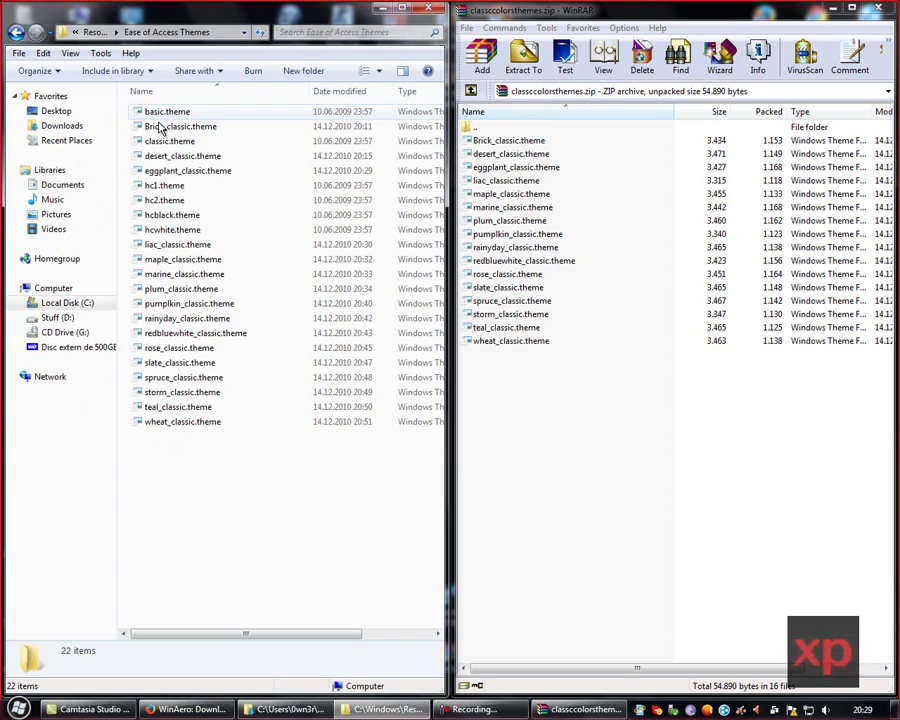
drag(215, 22, 319, 80)
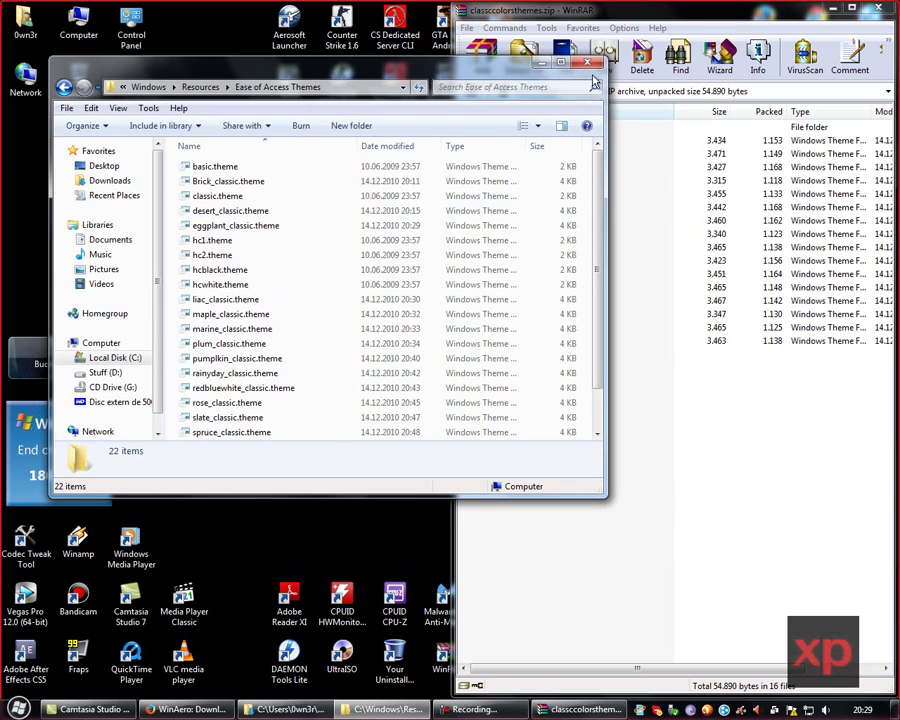
Close the Ease of Access Themes folder window and the classccolorsthemes.zip archive window
key(alt+F4)
drag(630, 17, 344, 72)
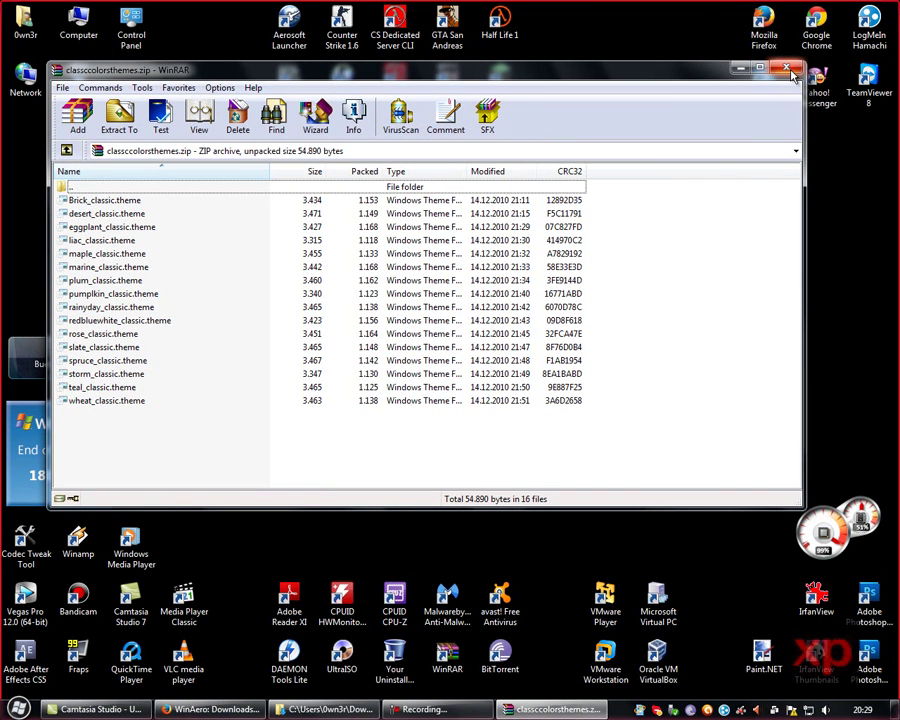
click(787, 69)
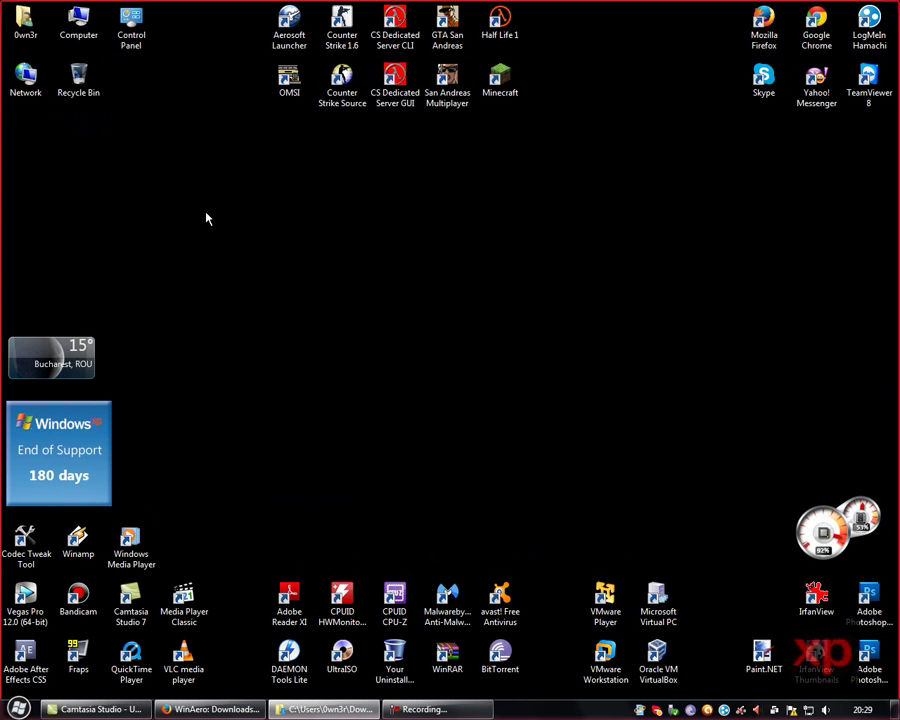
Reopen the desktop's personalization settings and apply the Desert theme from the Basic and High Contrast group
right_click(221, 155)
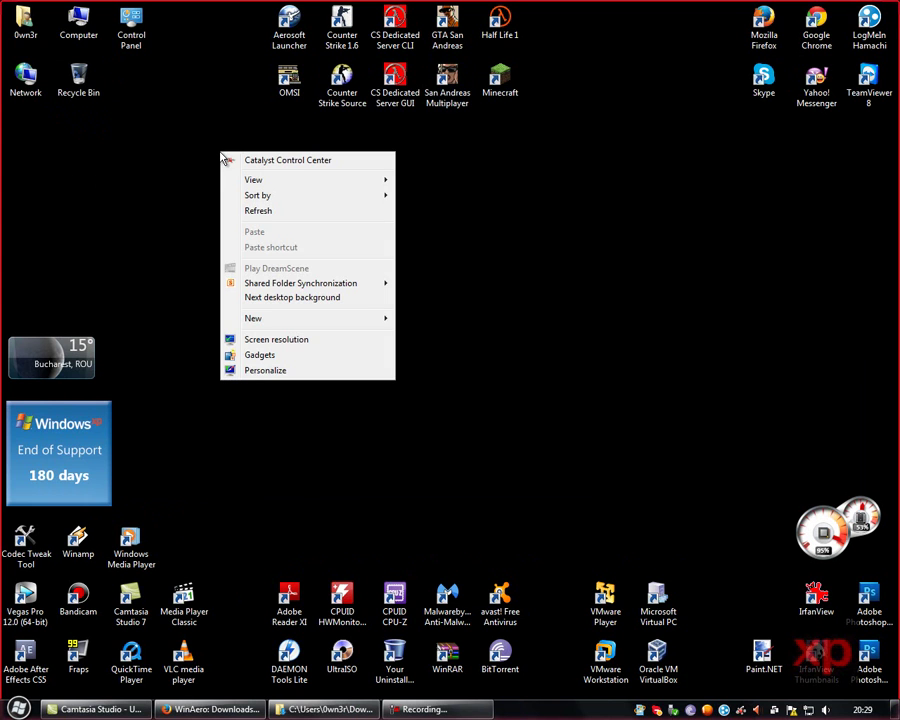
click(262, 371)
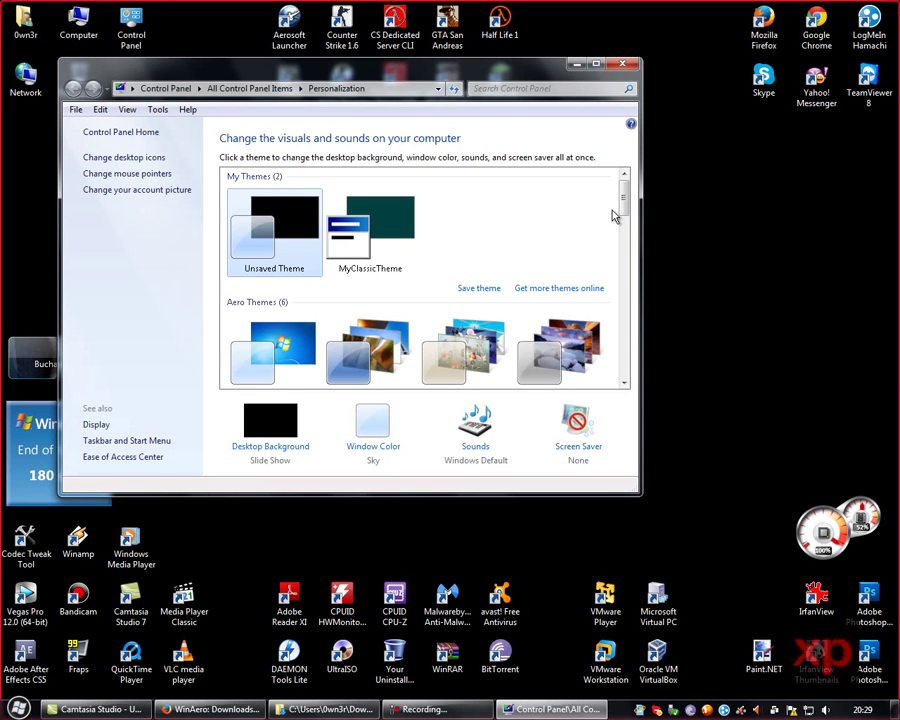
drag(624, 195, 625, 303)
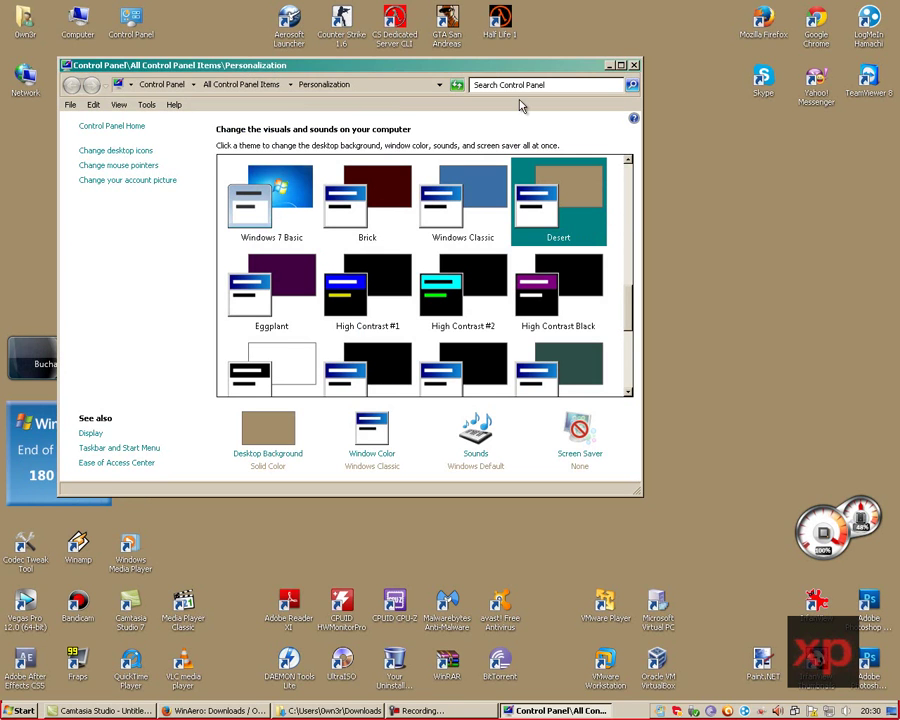
mouse_move(476, 76)
mouse_down()
mouse_move(472, 90)
mouse_move(460, 68)
mouse_move(478, 75)
mouse_up()
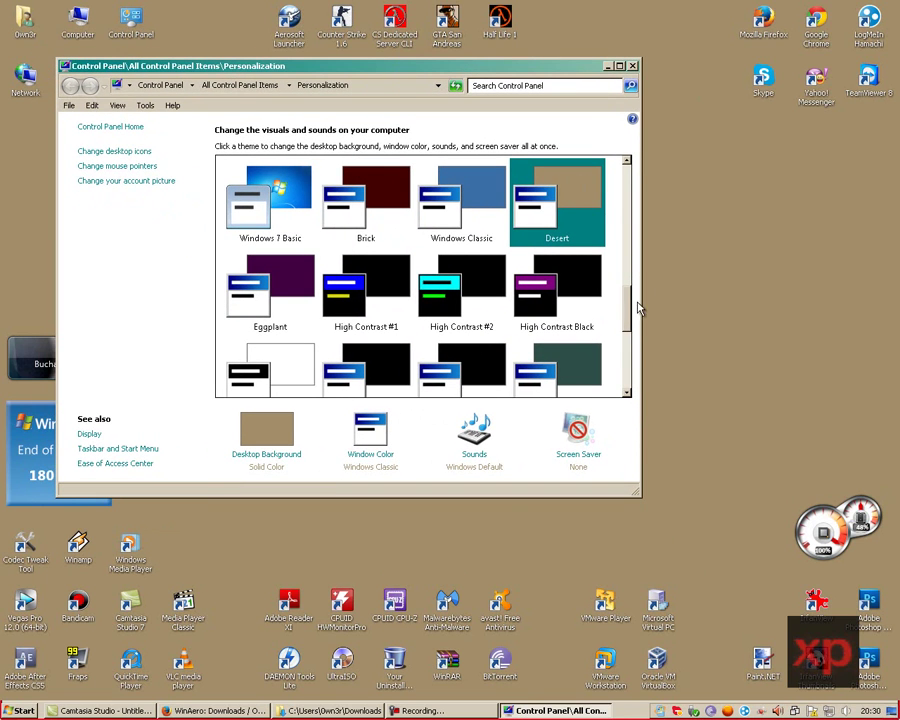
Try out the Rainy Day and Slate themes one after the other
scroll(632, 296, down, 5)
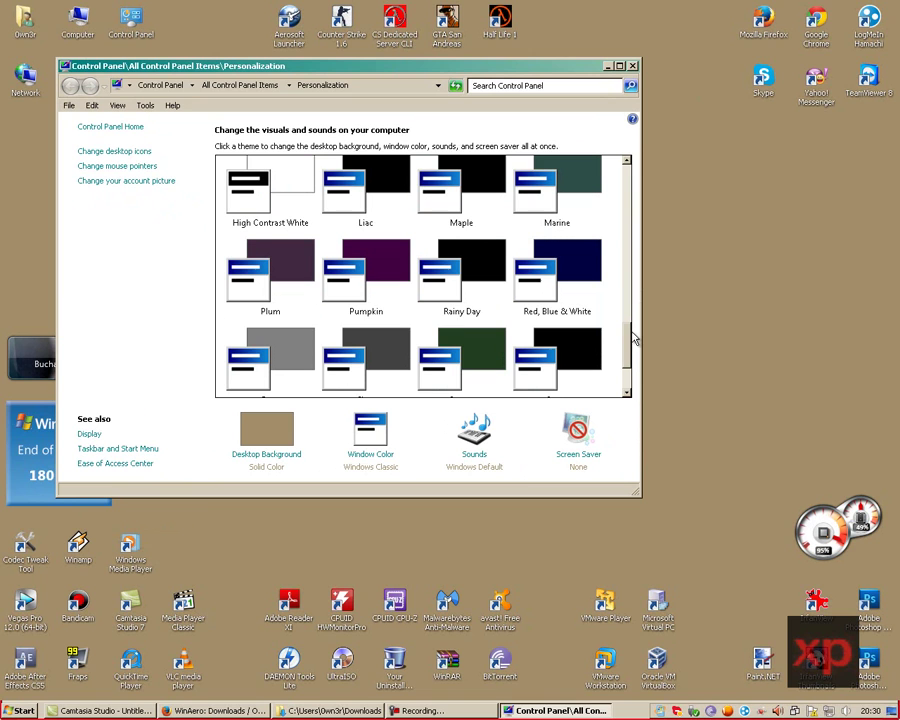
click(466, 270)
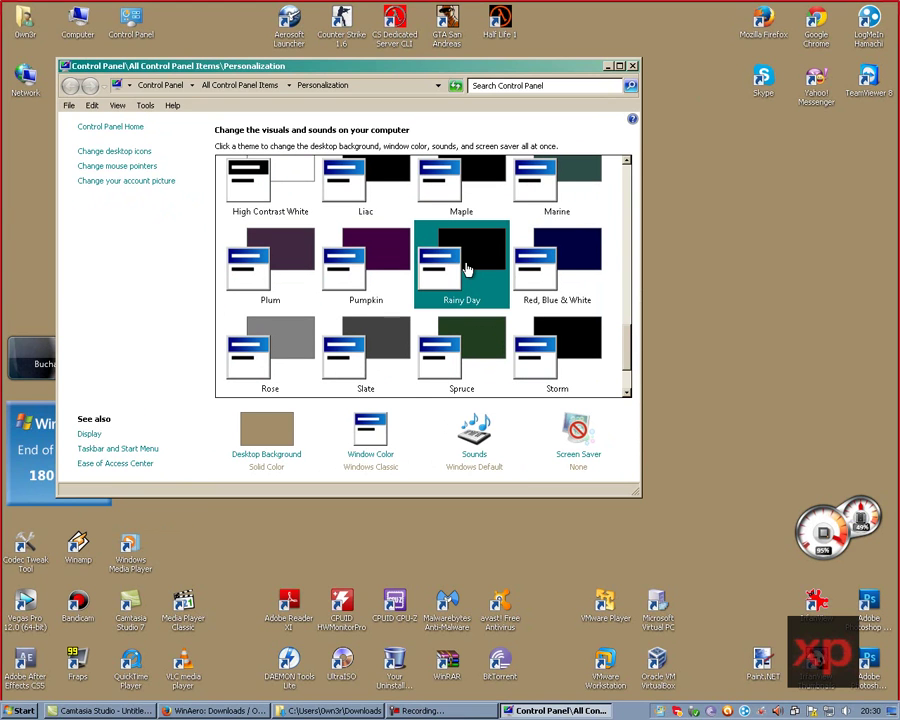
click(375, 353)
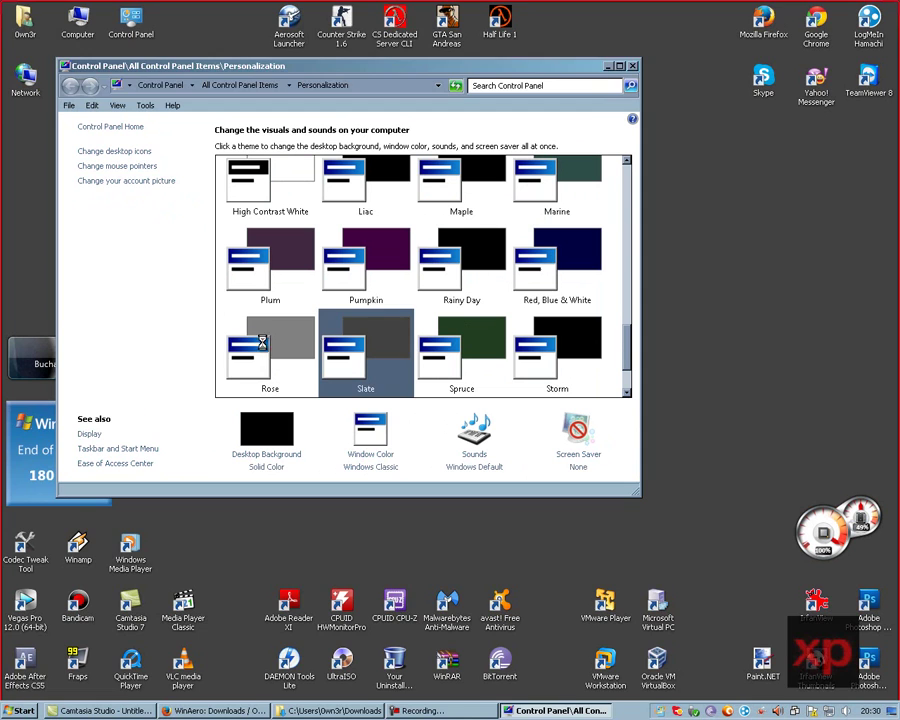
Apply the Rose theme and minimize the personalization window to show the desktop
click(263, 346)
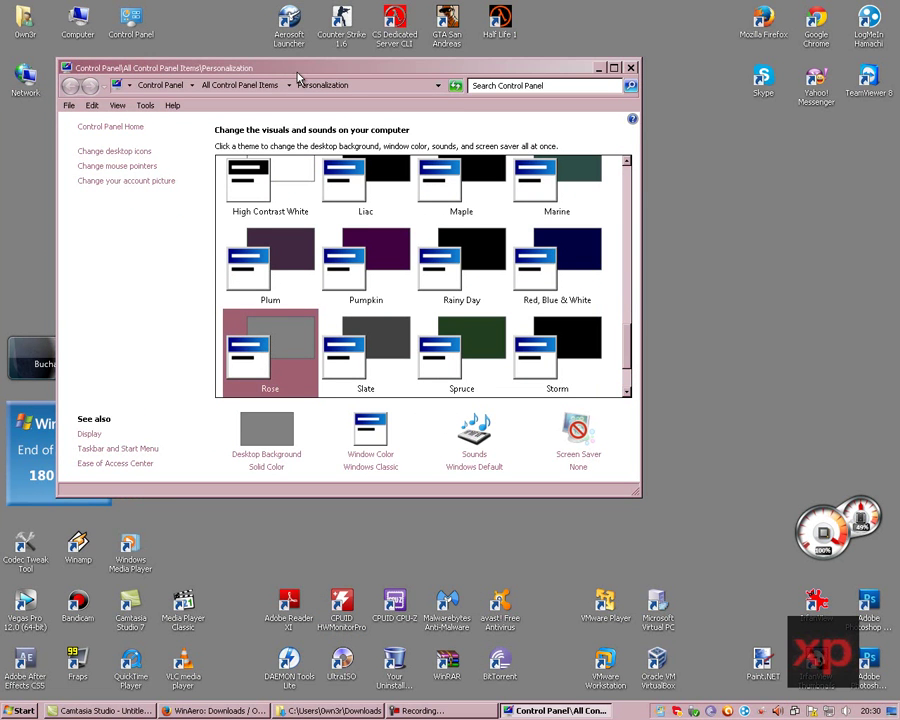
mouse_move(297, 77)
mouse_down()
mouse_move(258, 102)
mouse_move(295, 71)
mouse_up()
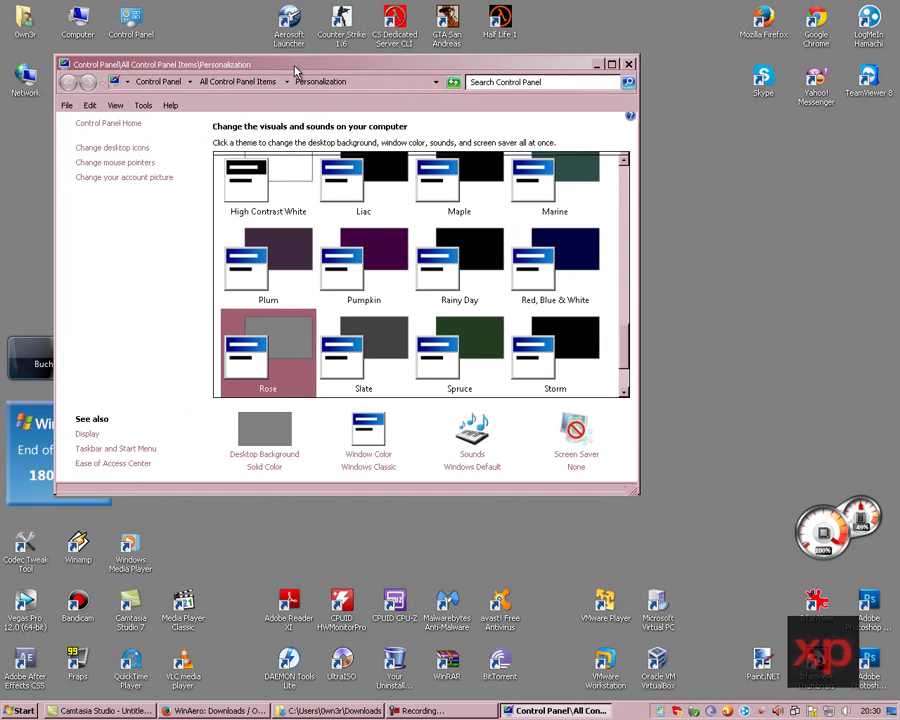
scroll(626, 370, down, 2)
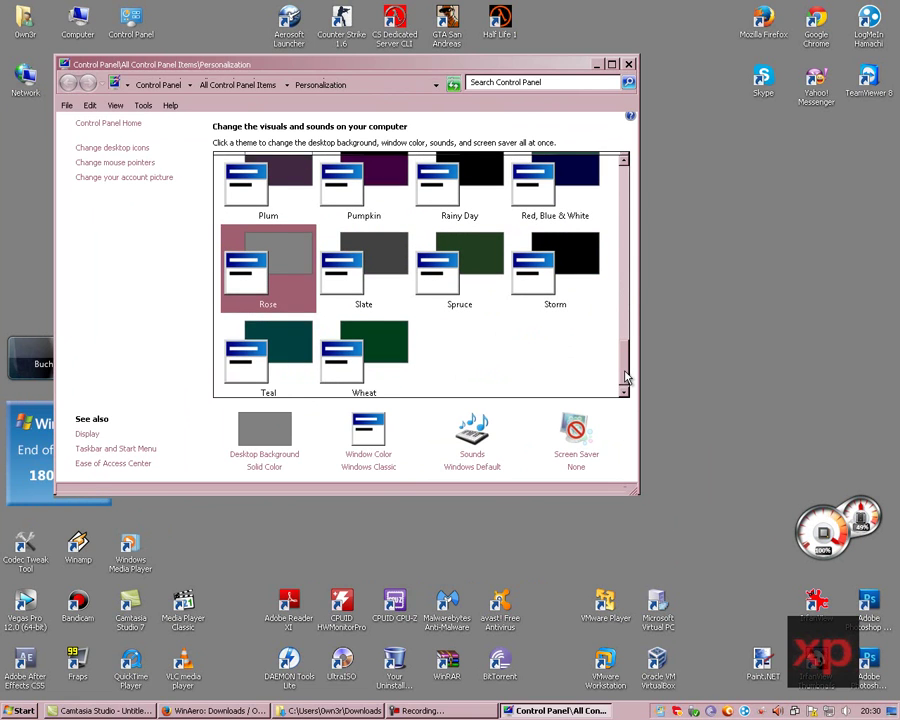
mouse_move(626, 377)
mouse_down()
mouse_move(627, 200)
mouse_move(620, 345)
mouse_move(628, 380)
mouse_up()
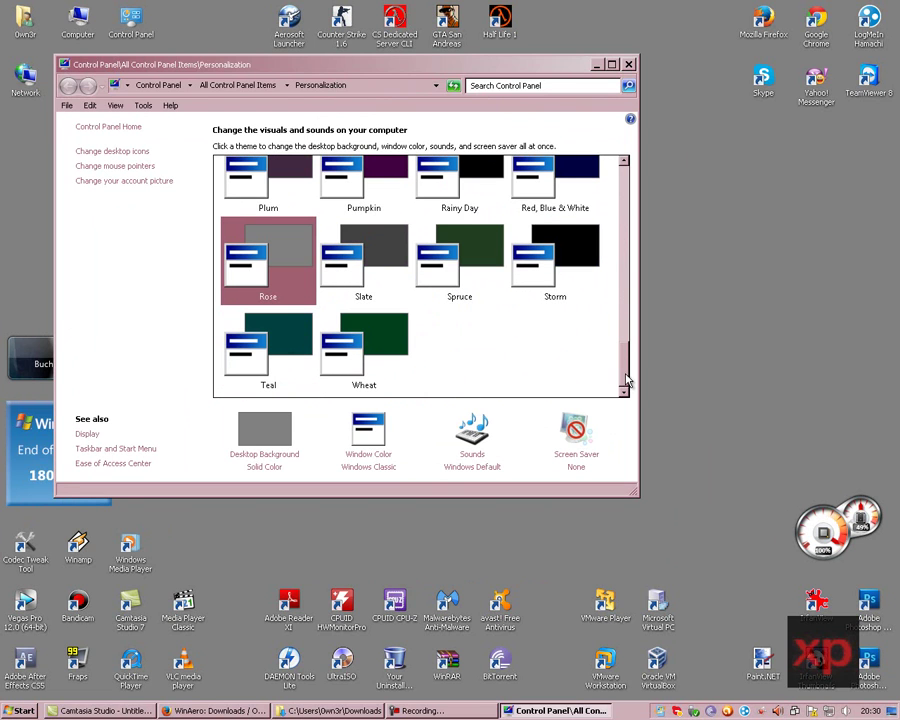
scroll(627, 375, up, 1)
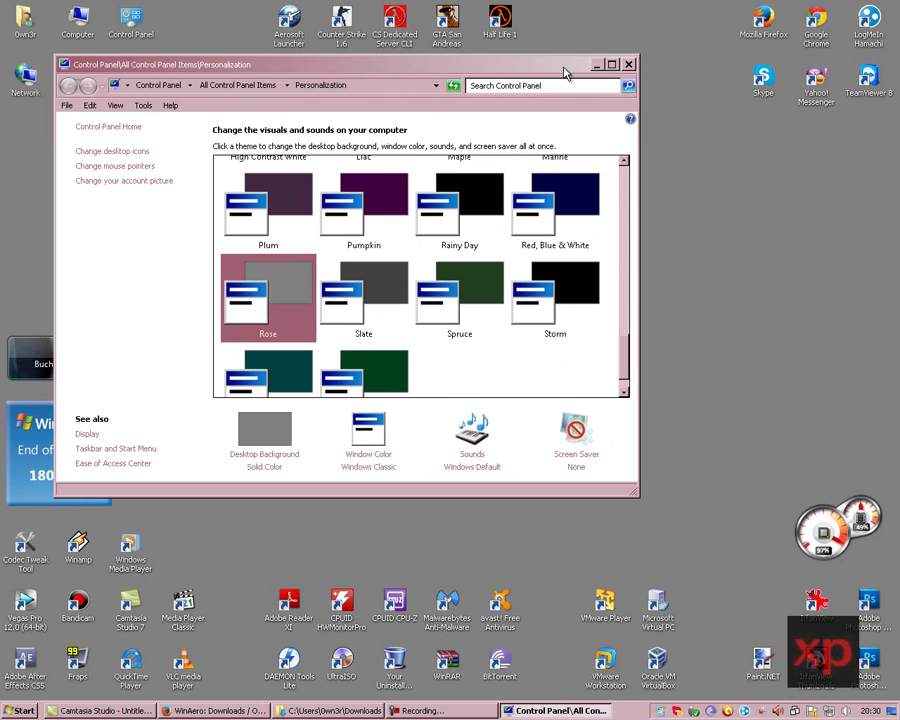
drag(565, 73, 529, 76)
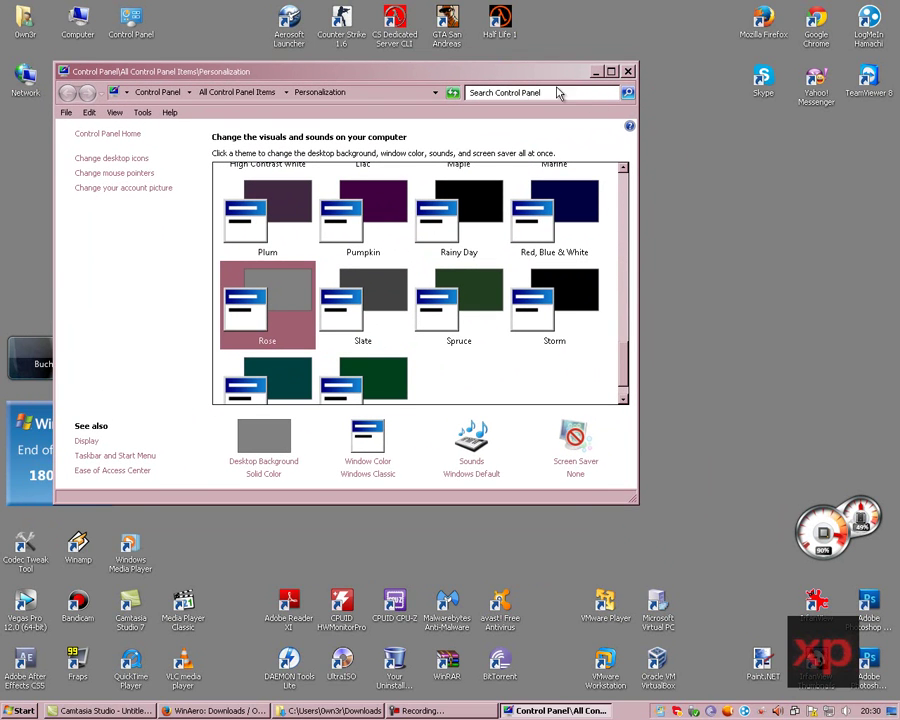
click(596, 71)
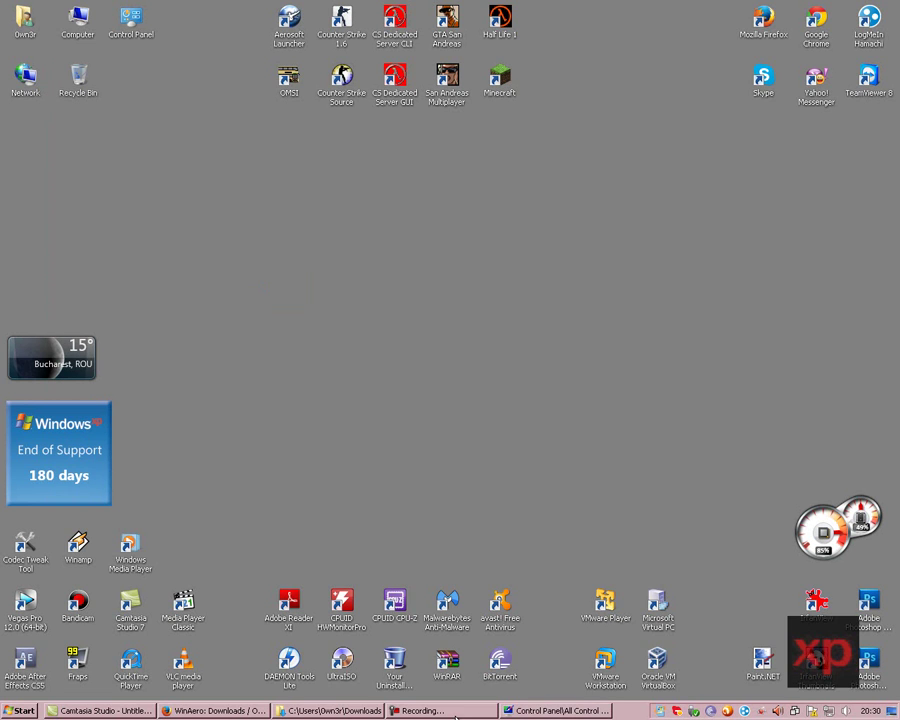